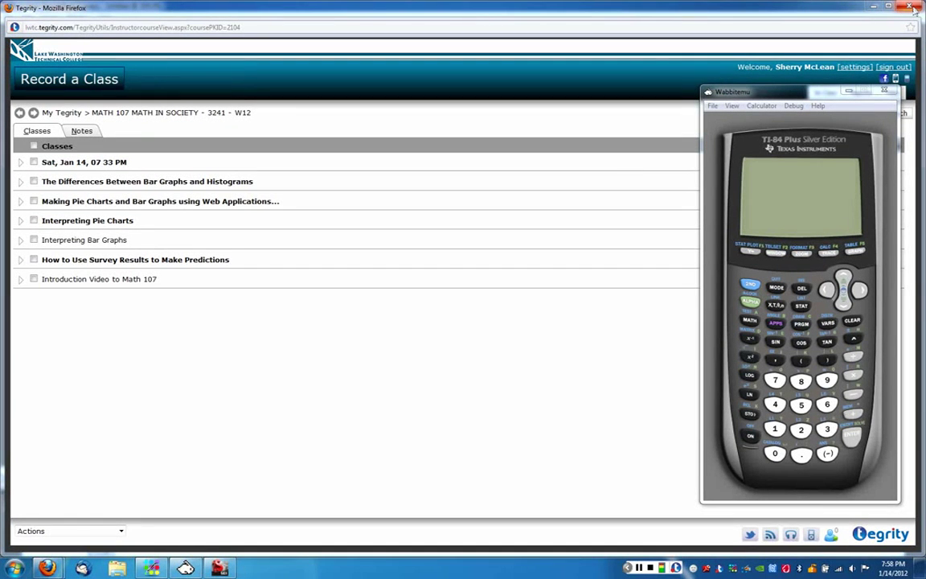
Minimize the Firefox course page to show the Number of Pets Per Household chart.
left_click(875, 6)
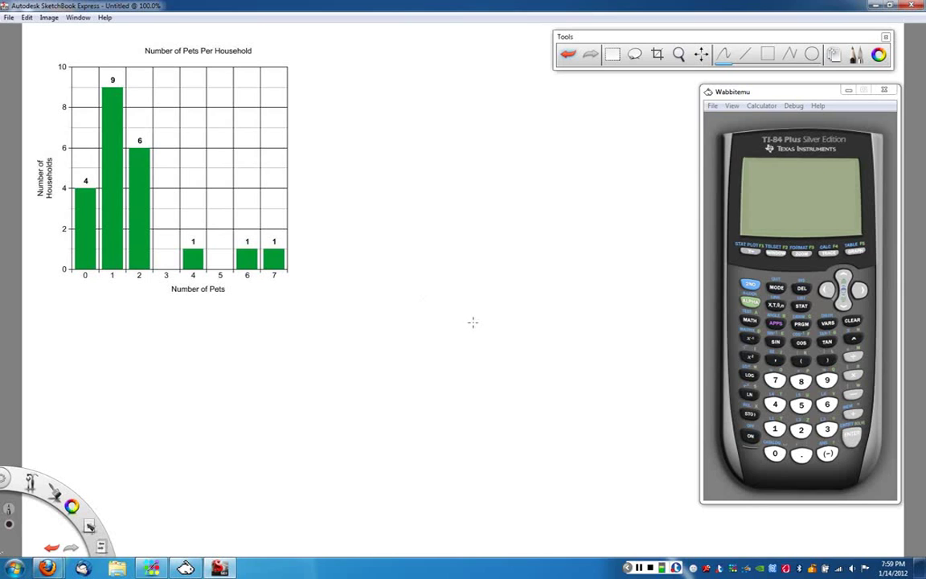
Turn on the emulated TI-84 and clear the old 1-Var Stats output from its home screen.
left_click(751, 437)
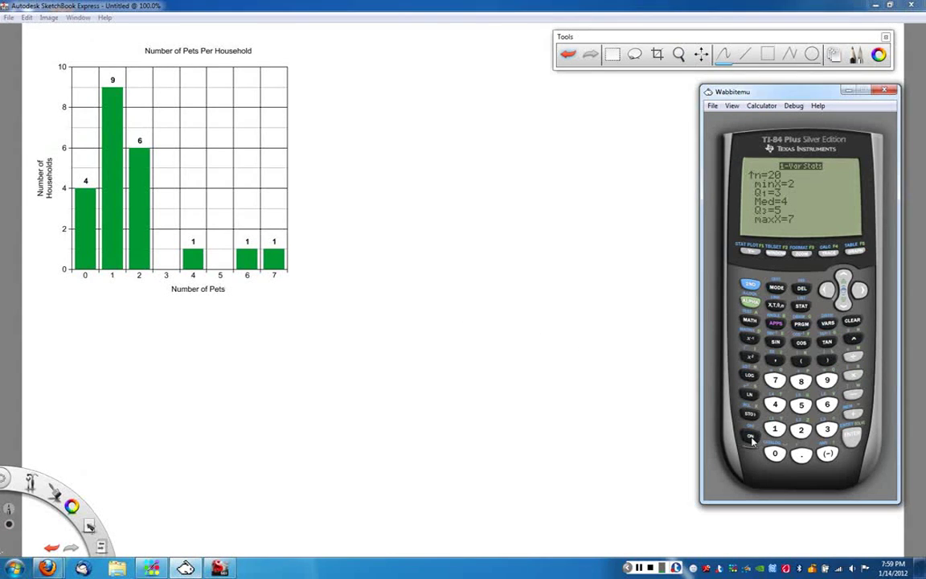
left_click(849, 321)
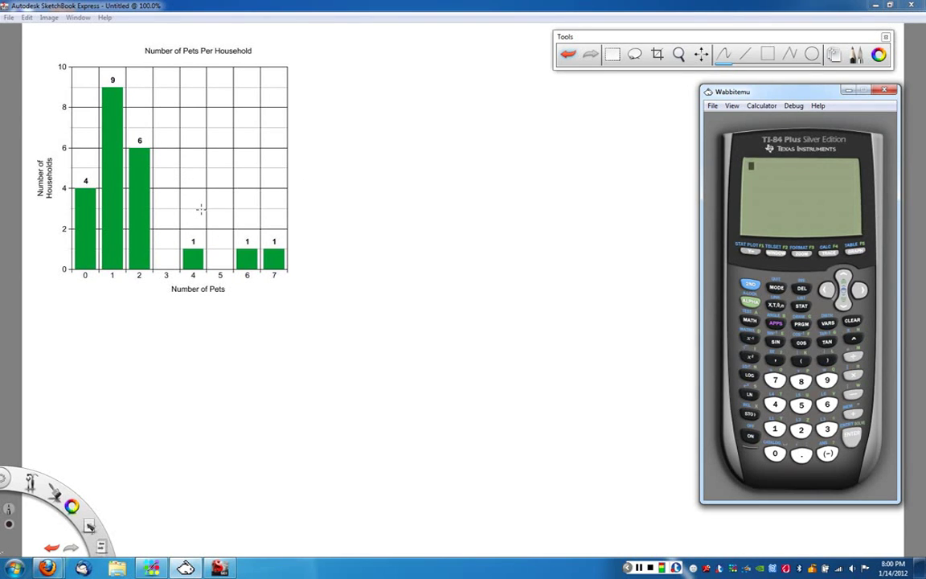
Open the STAT list editor and clear all old values from list L1.
left_click(801, 306)
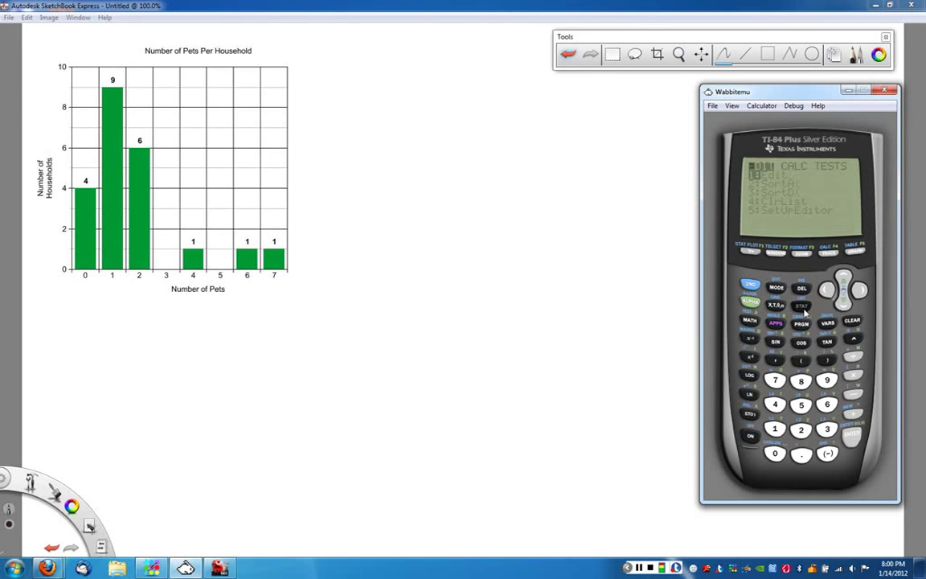
left_click(851, 442)
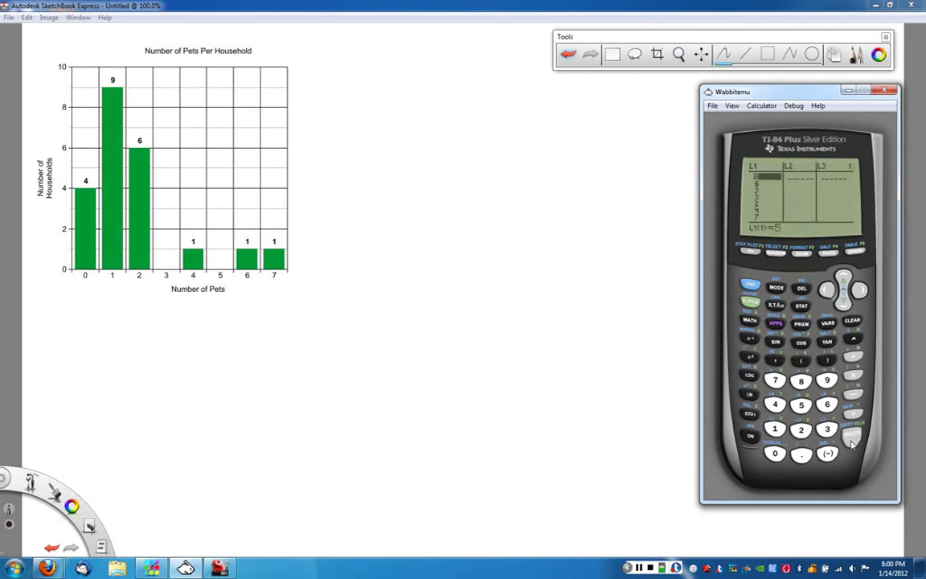
left_click(845, 277)
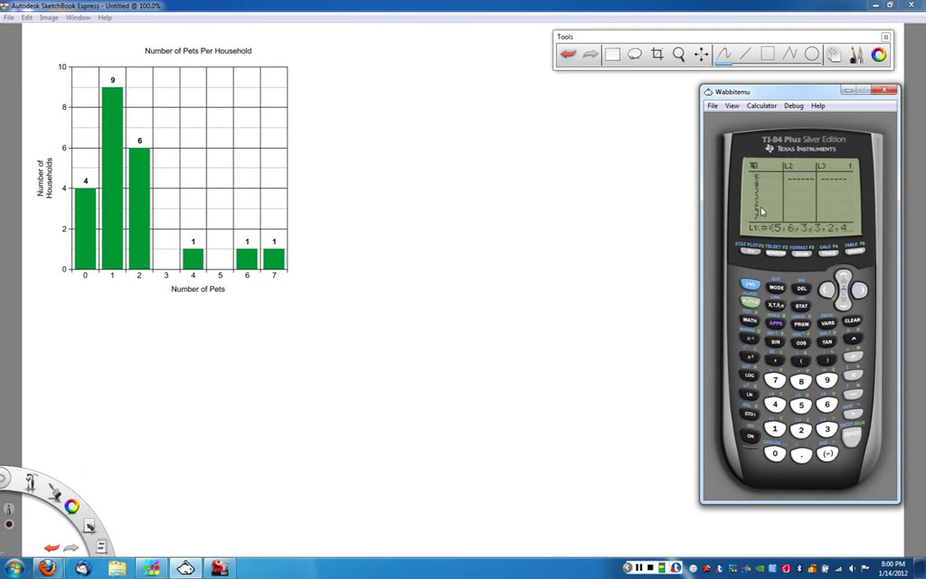
left_click(852, 321)
left_click(853, 439)
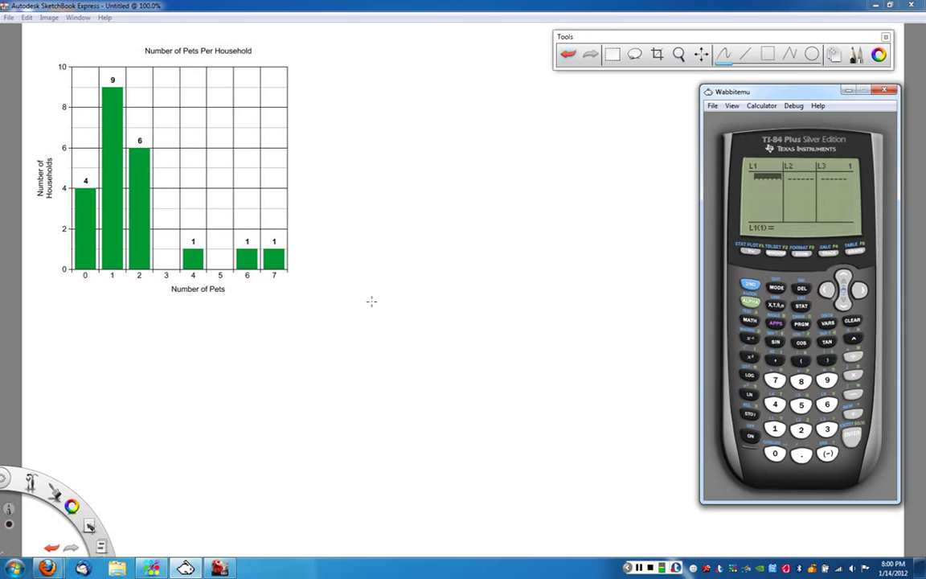
Enter the pet counts 0, 1, 2, 3, 4, 5, 6, 7 into list L1.
left_click(775, 454)
left_click(854, 436)
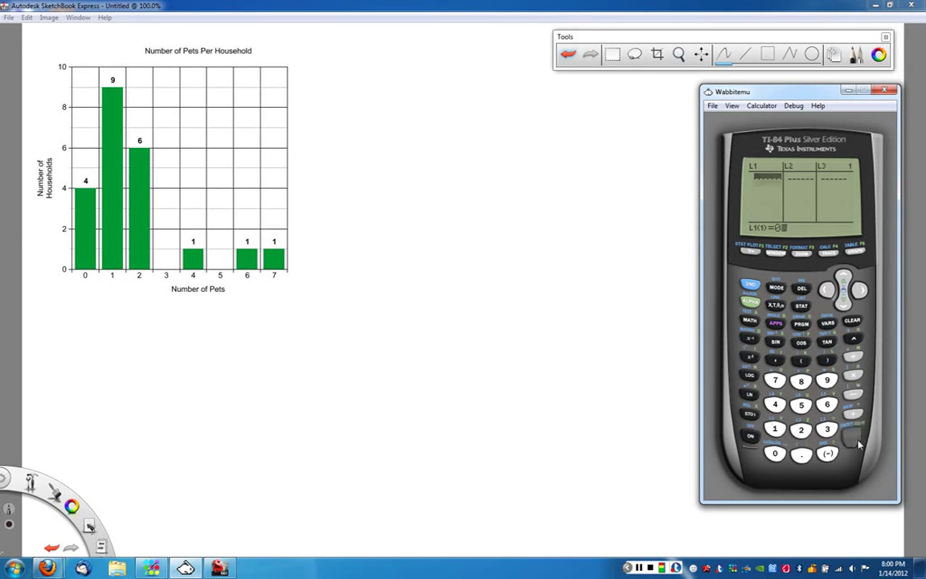
left_click(775, 428)
left_click(854, 436)
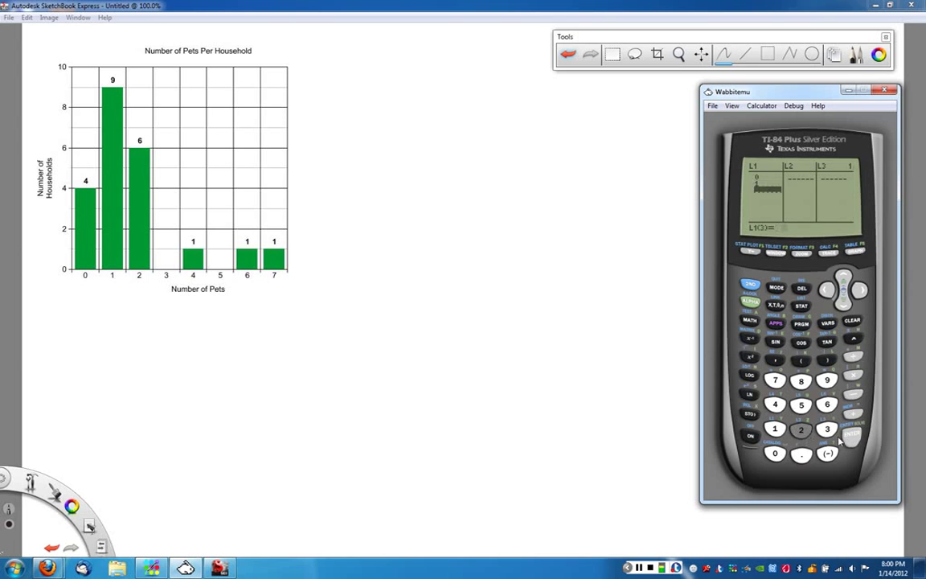
left_click(801, 430)
left_click(854, 437)
left_click(827, 431)
left_click(854, 437)
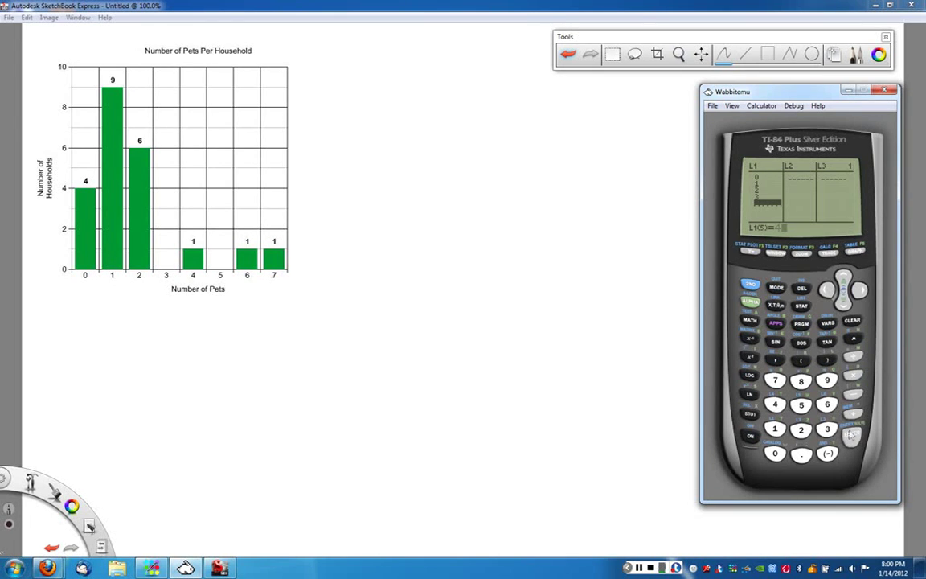
left_click(775, 404)
left_click(854, 436)
left_click(770, 384)
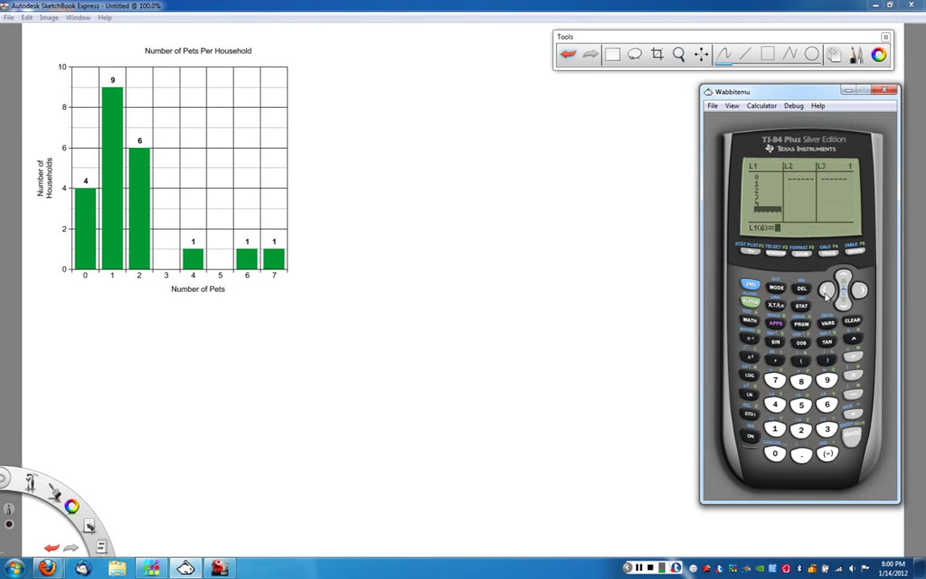
left_click(854, 437)
type("6")
left_click(854, 434)
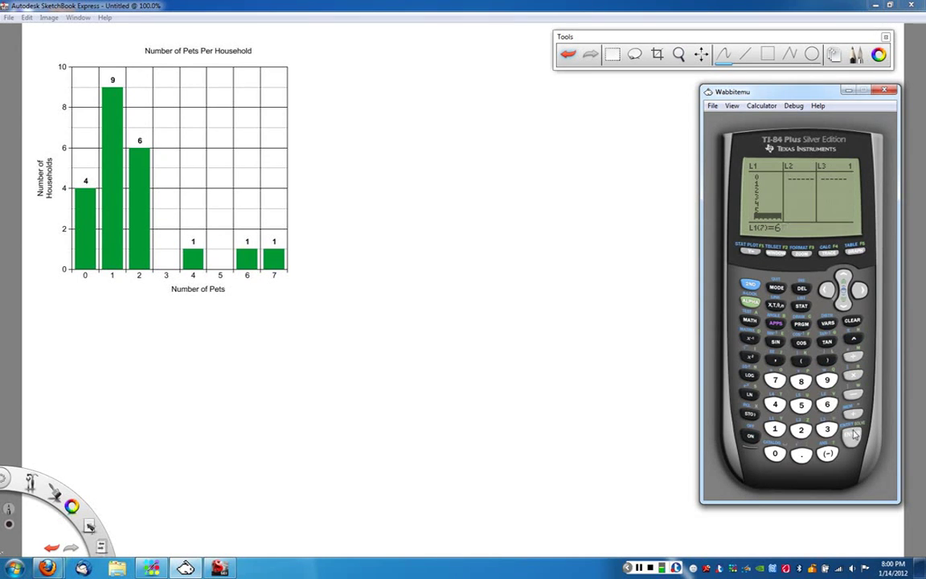
left_click(774, 381)
key("Return")
key("Right")
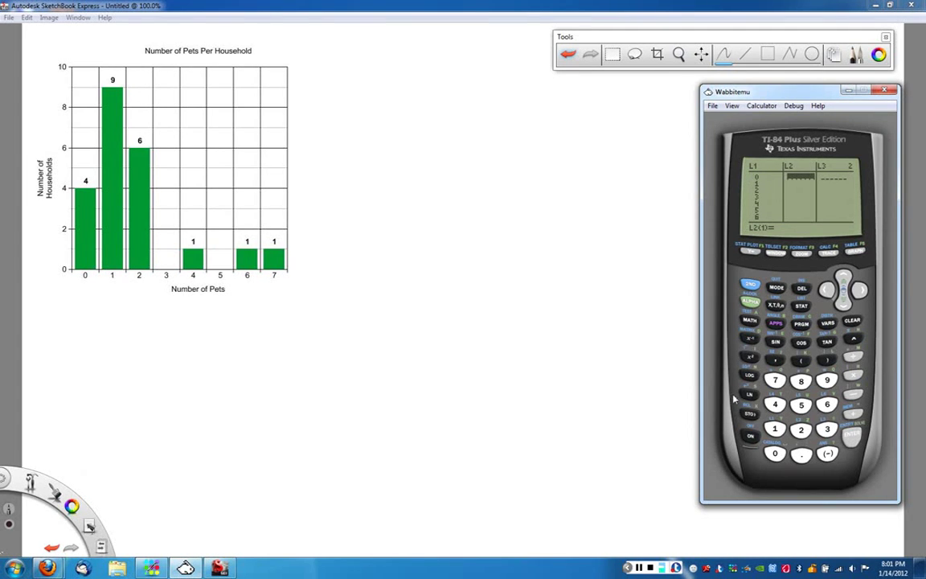
Enter the household frequencies 4, 9, 6, 0, 1, 0, 1, 1 into list L2.
left_click(775, 406)
left_click(846, 442)
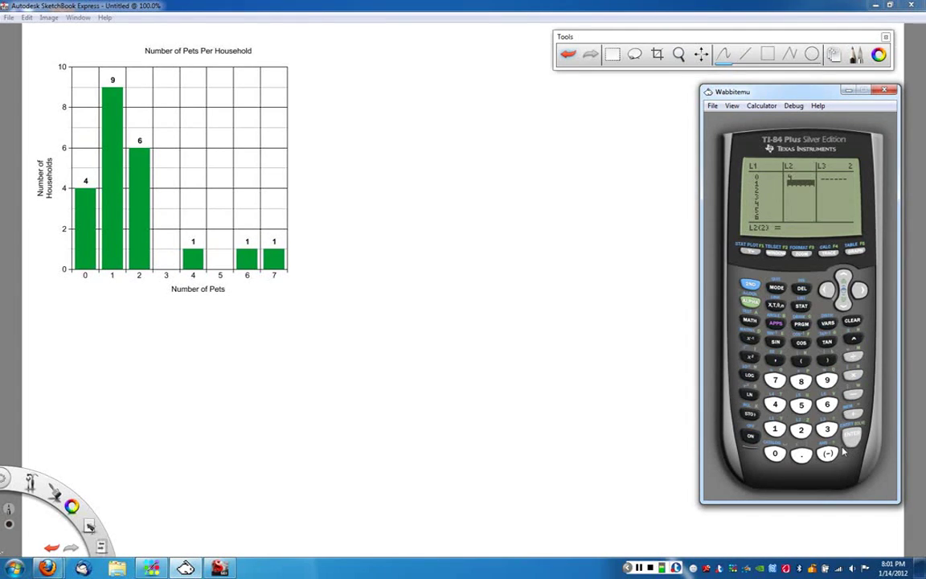
left_click(827, 379)
left_click(850, 434)
left_click(827, 406)
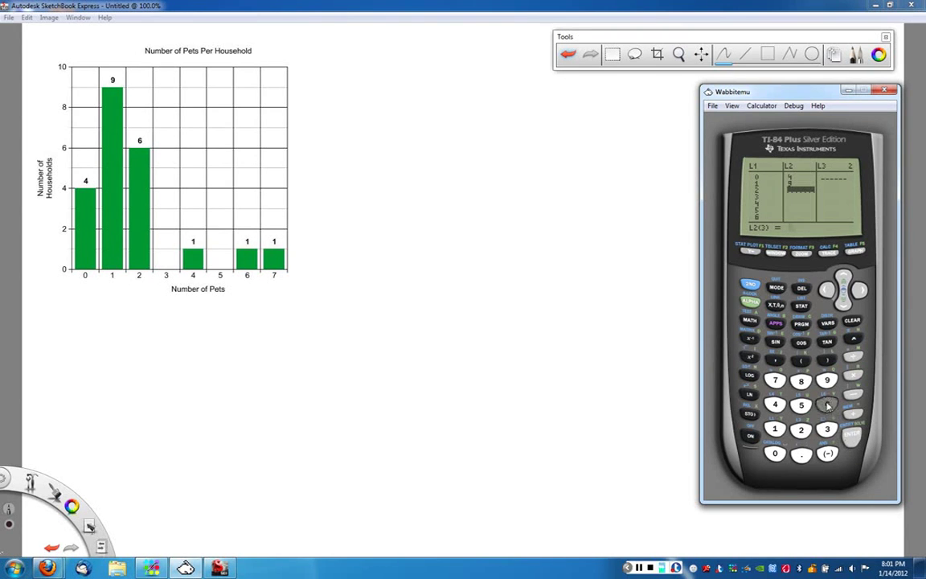
left_click(852, 436)
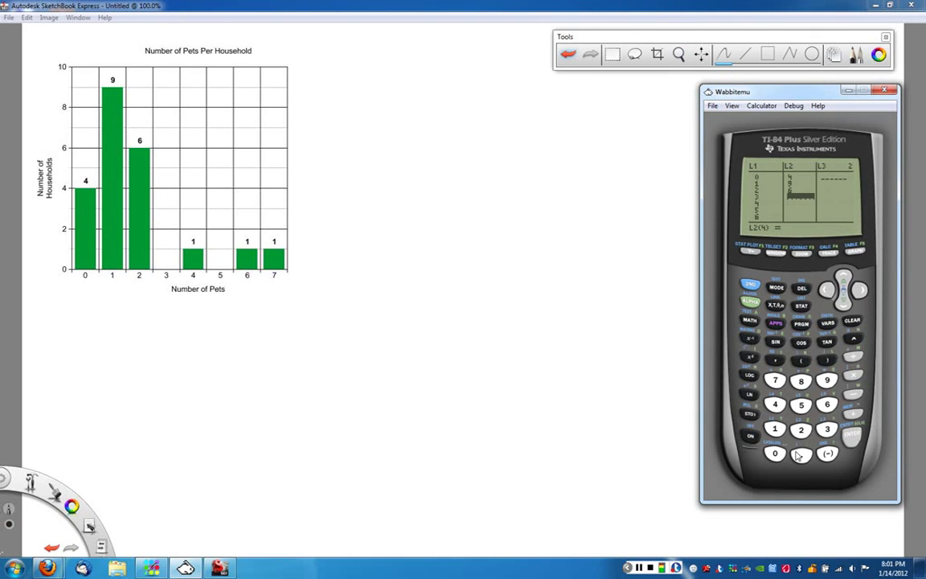
left_click(776, 457)
left_click(852, 437)
left_click(776, 430)
left_click(852, 436)
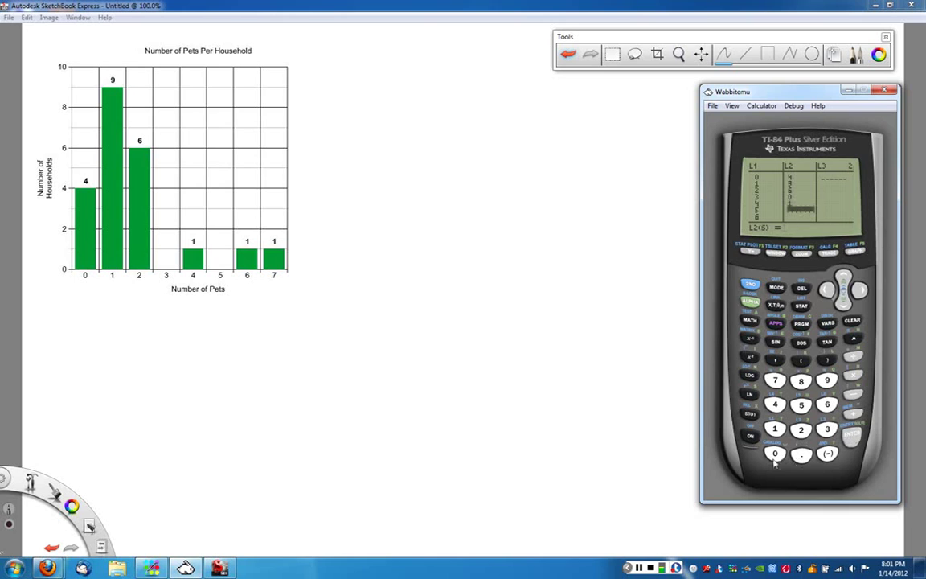
left_click(776, 455)
left_click(853, 436)
left_click(776, 430)
left_click(852, 436)
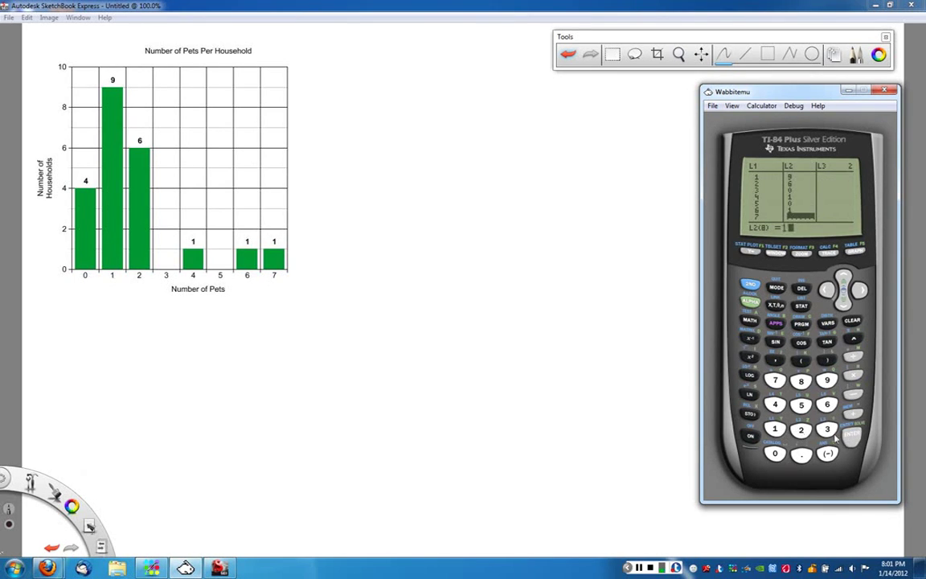
left_click(840, 435)
Handwrite the heading '5-number summary' beside the pets bar chart.
left_click(500, 139)
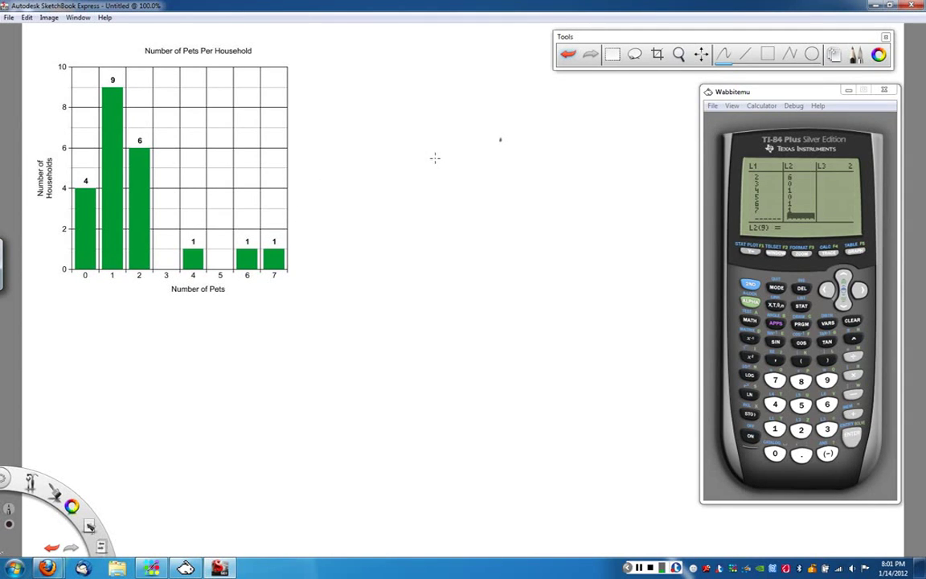
mouse_move(435, 164)
left_mouse_down()
mouse_move(615, 171)
mouse_move(605, 199)
left_mouse_up()
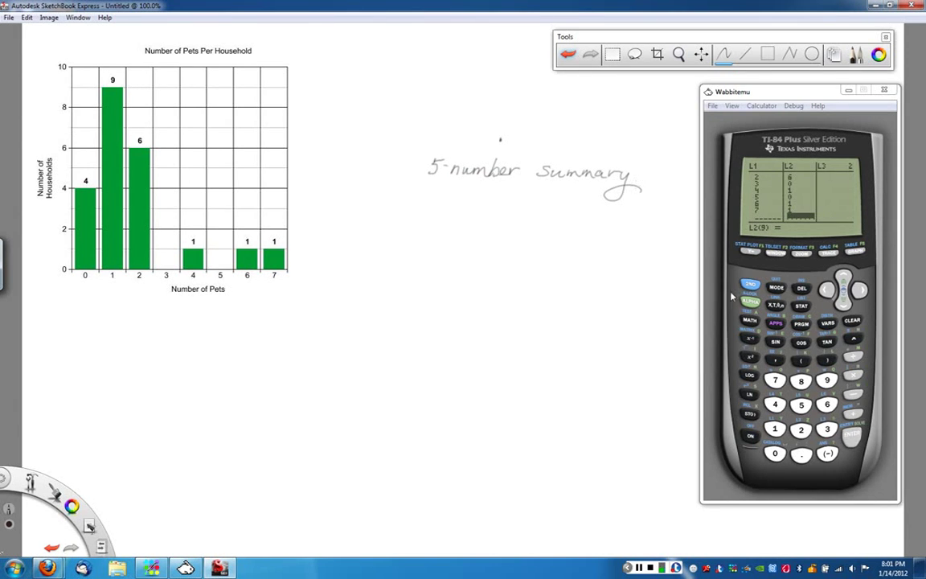
Run 1-Var Stats on L1 with frequency list L2, giving mean 1.727272727 and n=22.
left_click(802, 307)
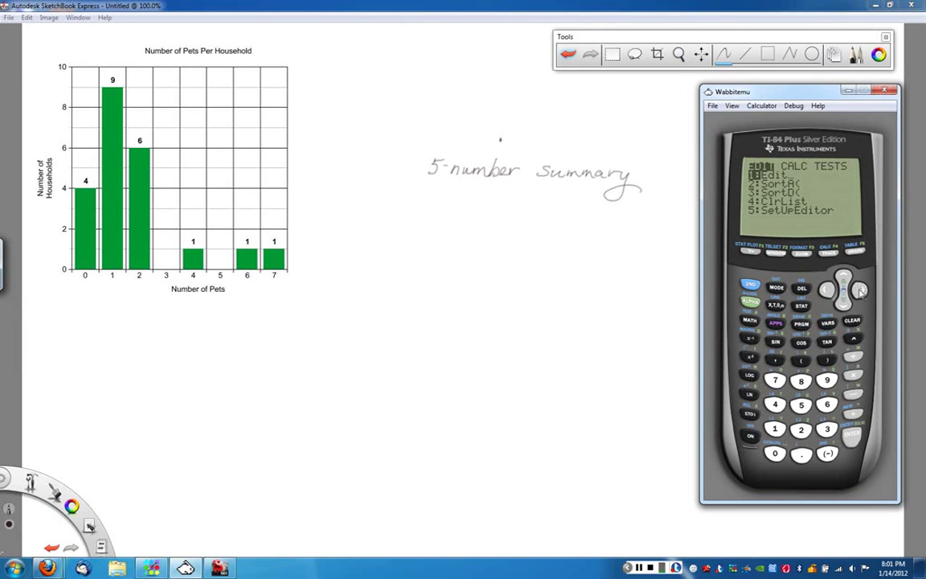
left_click(860, 292)
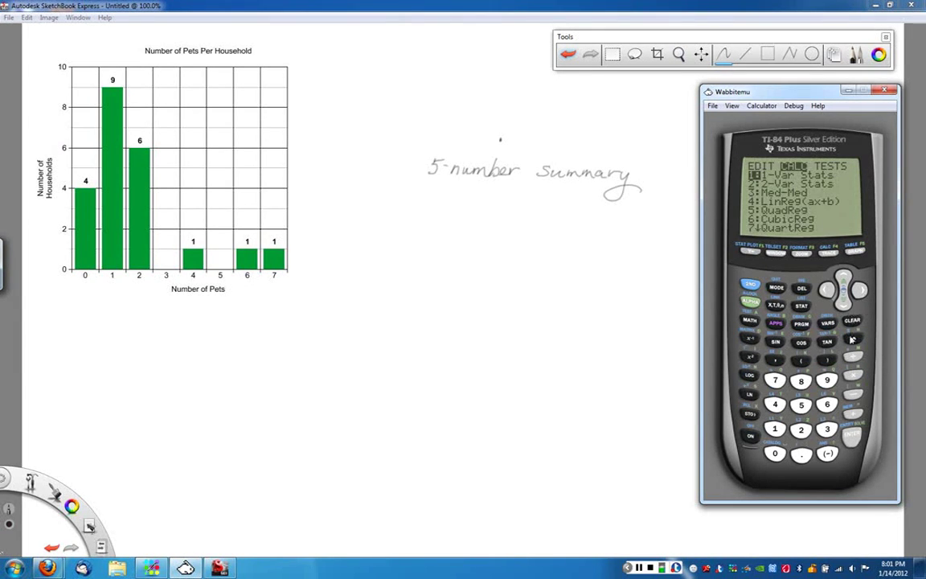
left_click(855, 436)
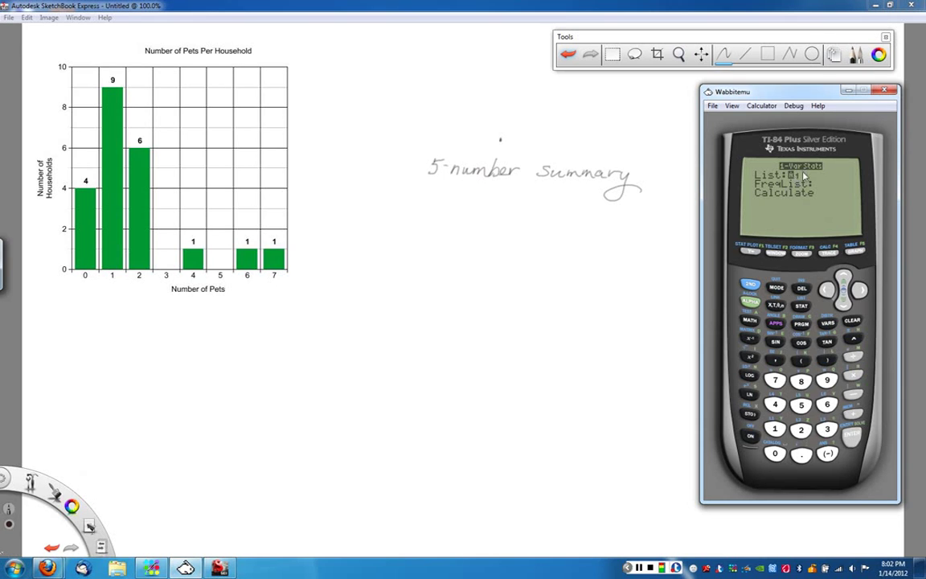
left_click(844, 306)
left_click(749, 287)
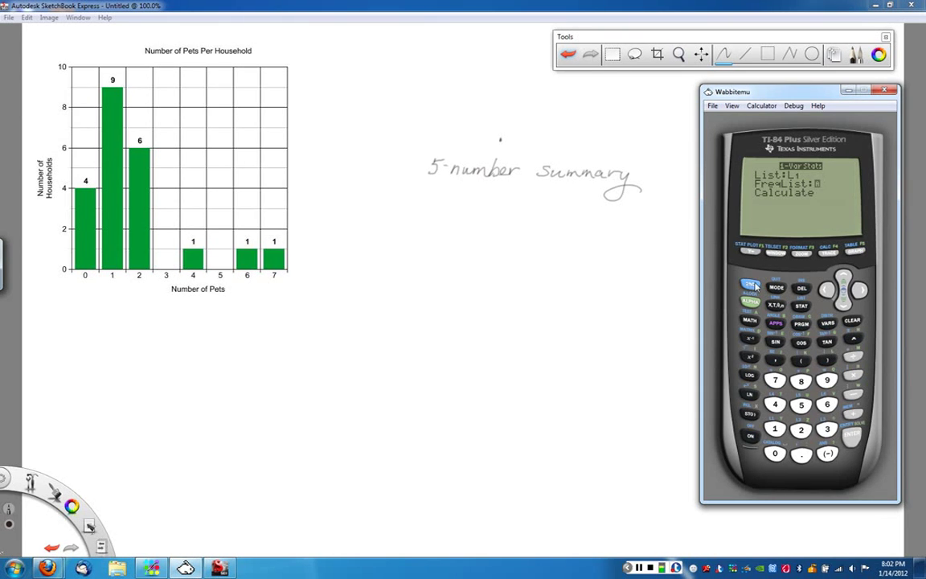
left_click(802, 432)
left_click(843, 303)
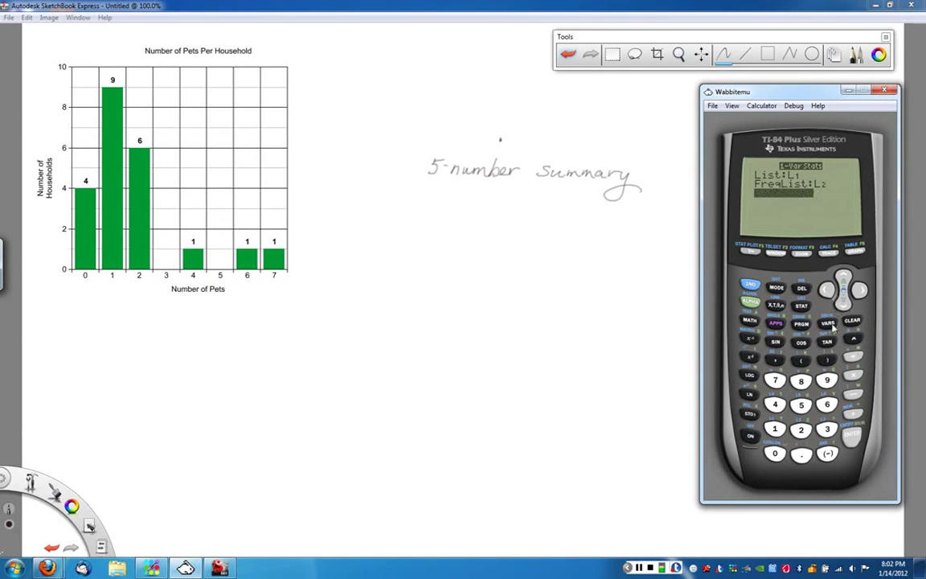
left_click(852, 435)
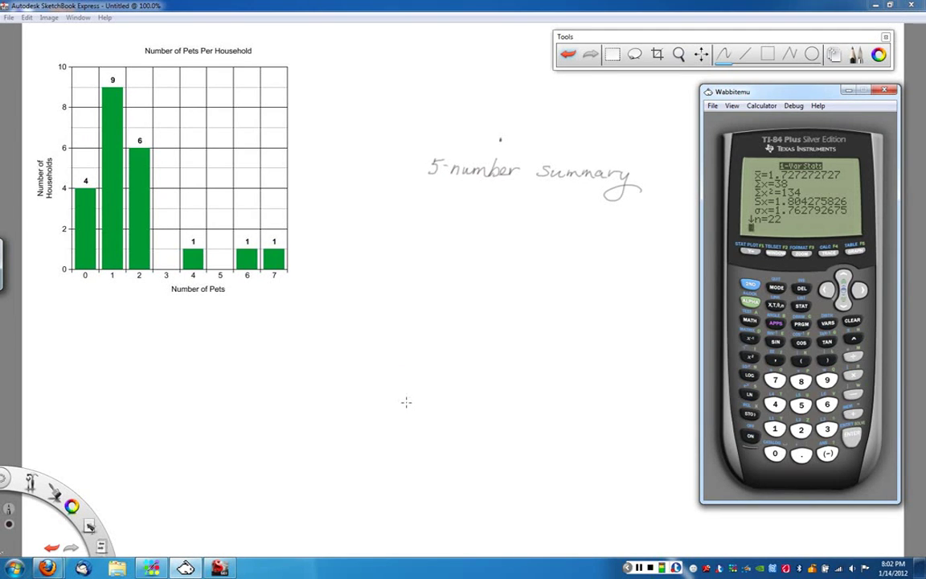
Handwrite '1 Var-Stats L1, L2' under the heading with a curly brace in front.
left_click(407, 400)
mouse_move(407, 400)
left_mouse_down()
mouse_move(406, 411)
mouse_move(436, 402)
left_mouse_up()
mouse_move(446, 405)
left_mouse_down()
mouse_move(492, 411)
mouse_move(512, 400)
mouse_move(523, 412)
mouse_move(557, 413)
left_mouse_up()
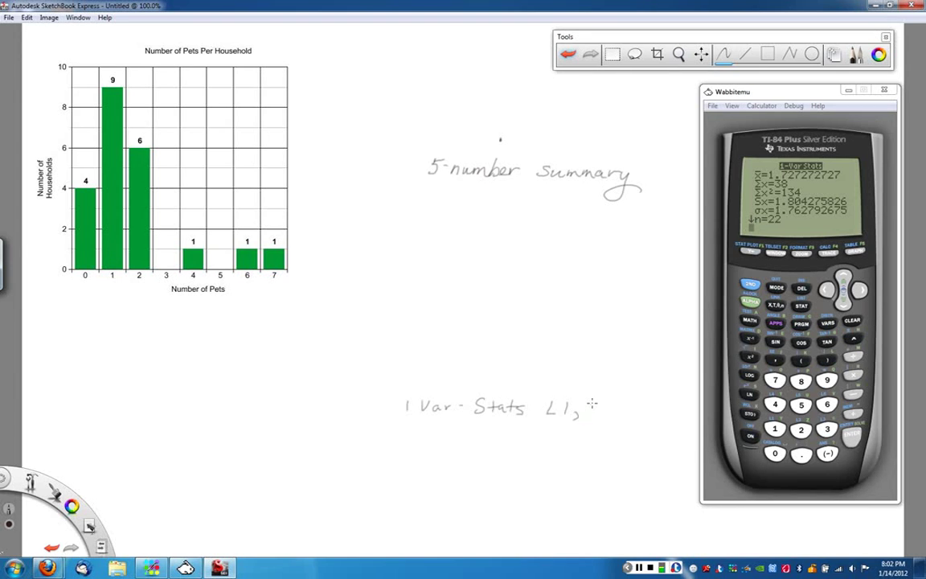
mouse_move(594, 399)
left_mouse_down()
mouse_move(588, 411)
mouse_move(613, 412)
left_mouse_up()
mouse_move(399, 387)
left_mouse_down()
mouse_move(395, 406)
mouse_move(411, 421)
left_mouse_up()
Scroll the 1-Var Stats results to show minX=0, Q1=1, Med=1, Q3=2, maxX=7.
left_click(845, 305)
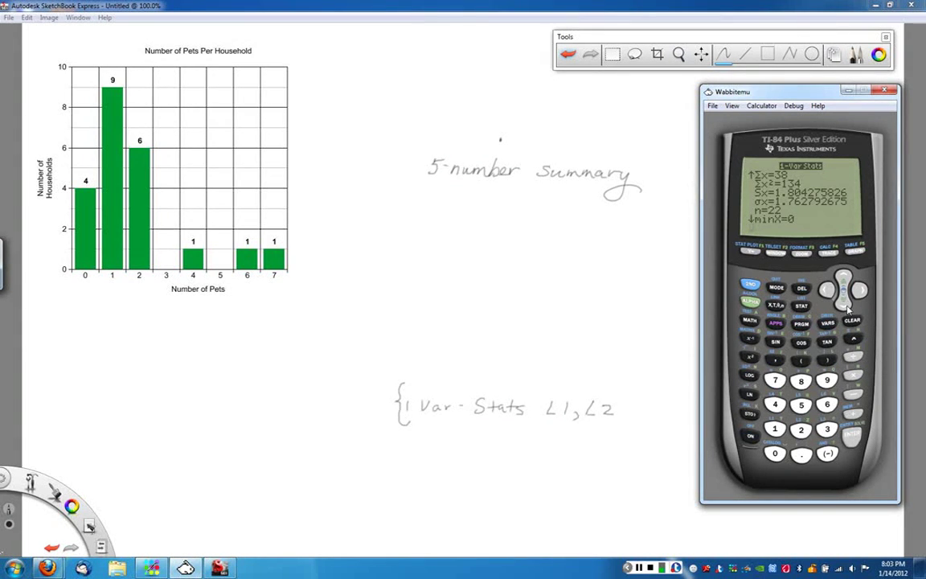
left_click(844, 306)
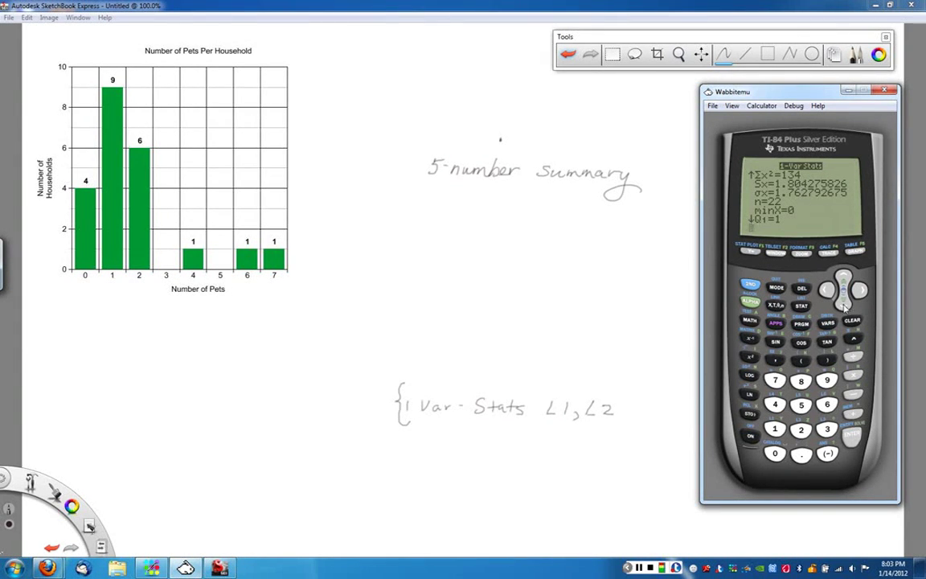
left_click(845, 306)
left_click(845, 306)
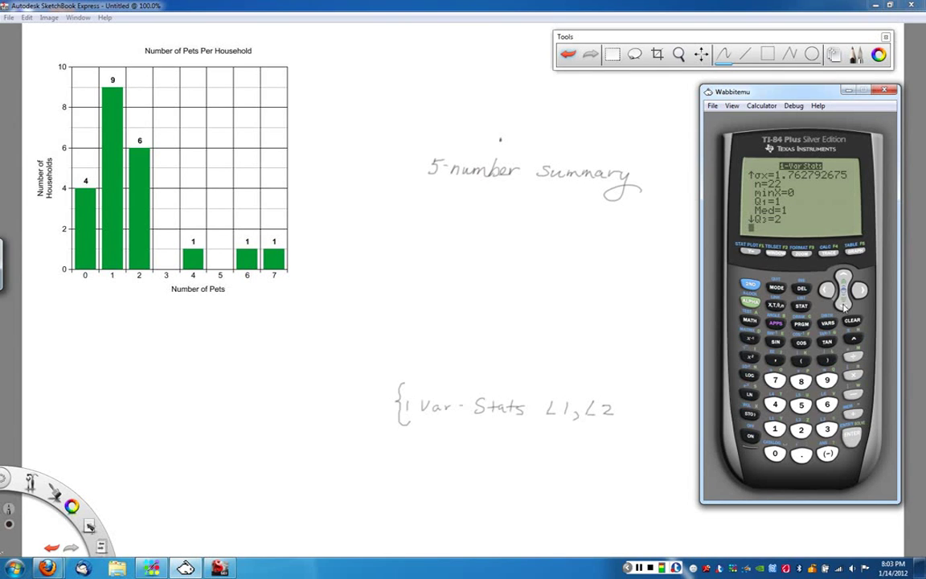
left_click(845, 306)
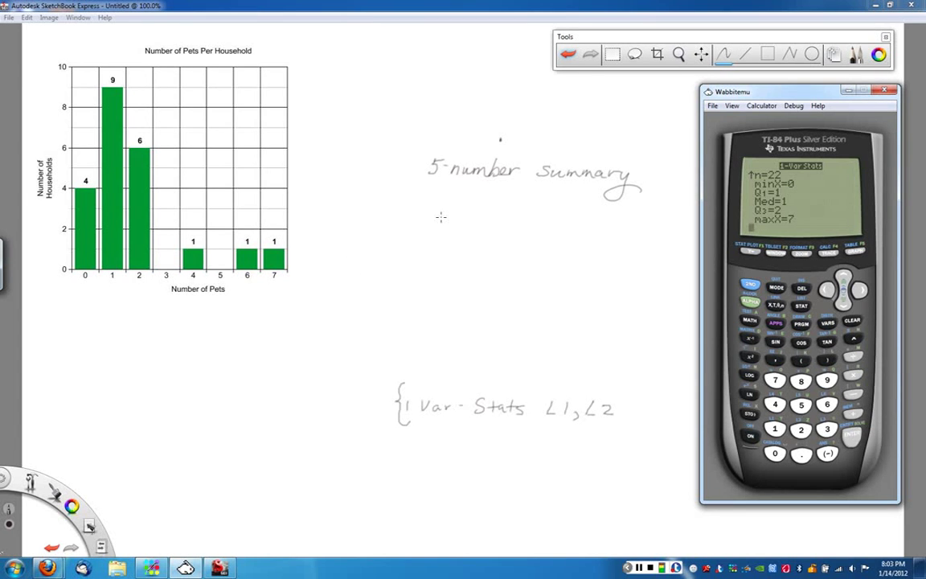
Draw a straight horizontal number line and pencil in ticks labelled 0 through 7.
left_click(745, 58)
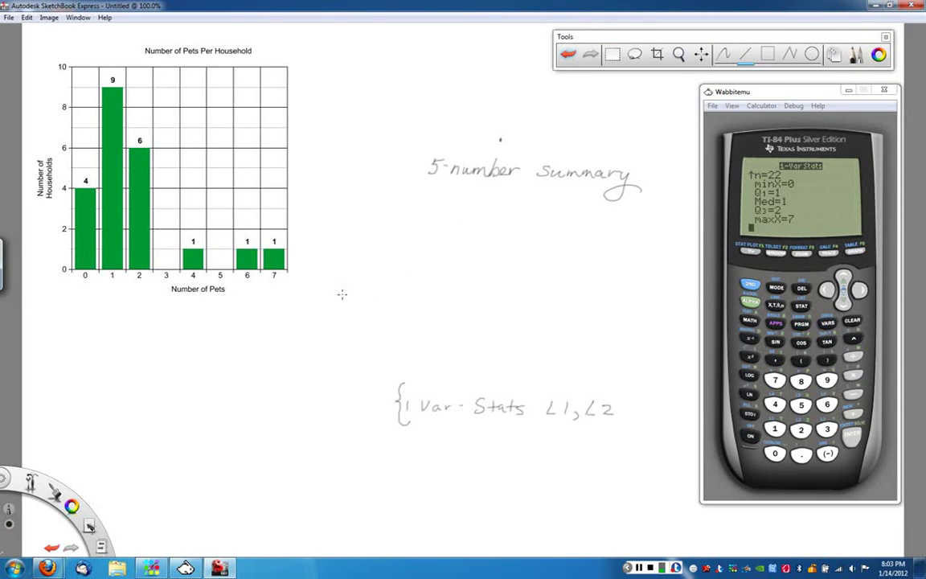
left_click_drag(326, 303, 623, 304)
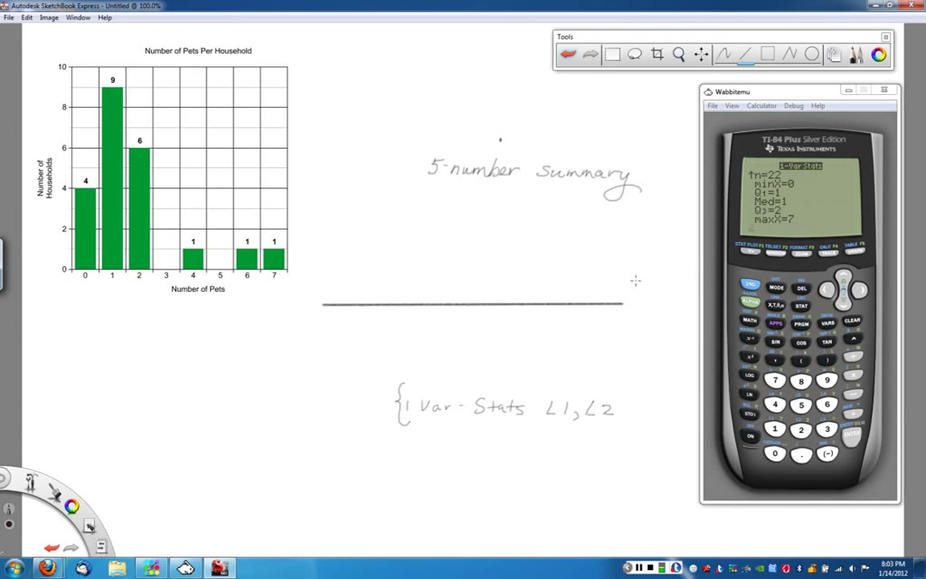
left_click(723, 56)
mouse_move(343, 296)
left_mouse_down()
mouse_move(346, 319)
mouse_move(374, 326)
left_mouse_up()
mouse_move(404, 296)
left_mouse_down()
mouse_move(410, 326)
mouse_move(434, 307)
mouse_move(437, 327)
mouse_move(465, 331)
mouse_move(527, 308)
mouse_move(529, 330)
left_mouse_up()
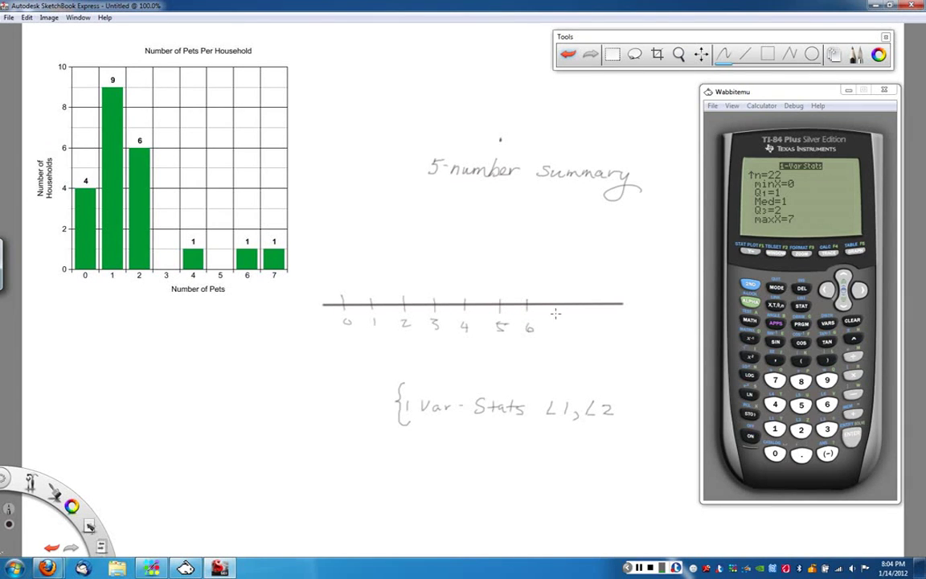
left_click_drag(559, 299, 558, 329)
Draw short vertical Line-tool marks above ticks 1 and 2 on the number line.
left_click(746, 55)
left_click_drag(367, 257, 367, 273)
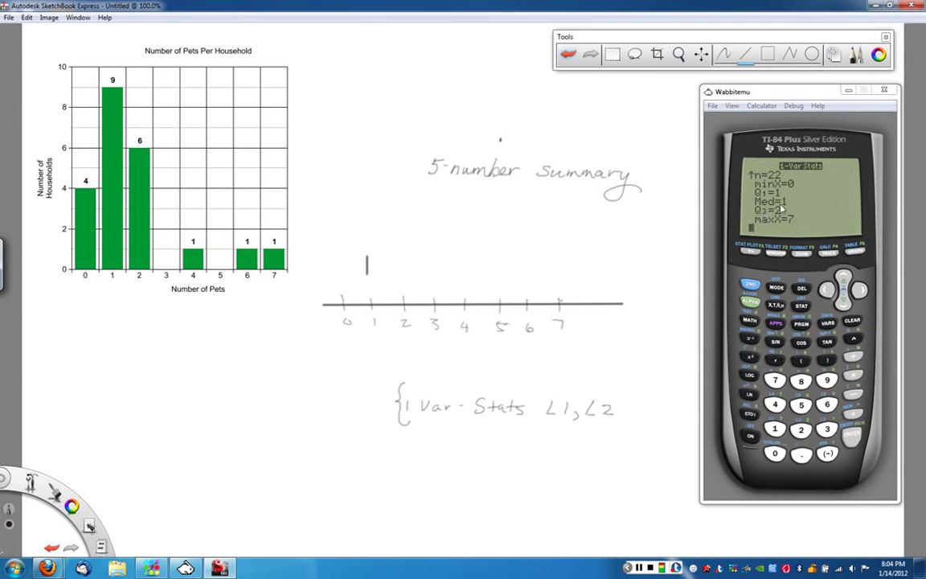
left_click_drag(764, 214, 677, 201)
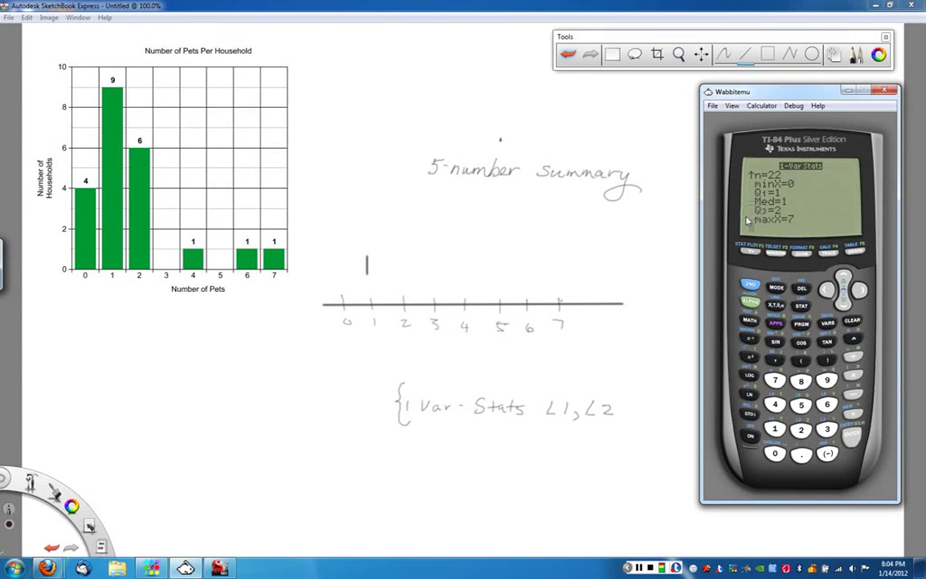
left_click(398, 259)
left_click_drag(398, 259, 400, 276)
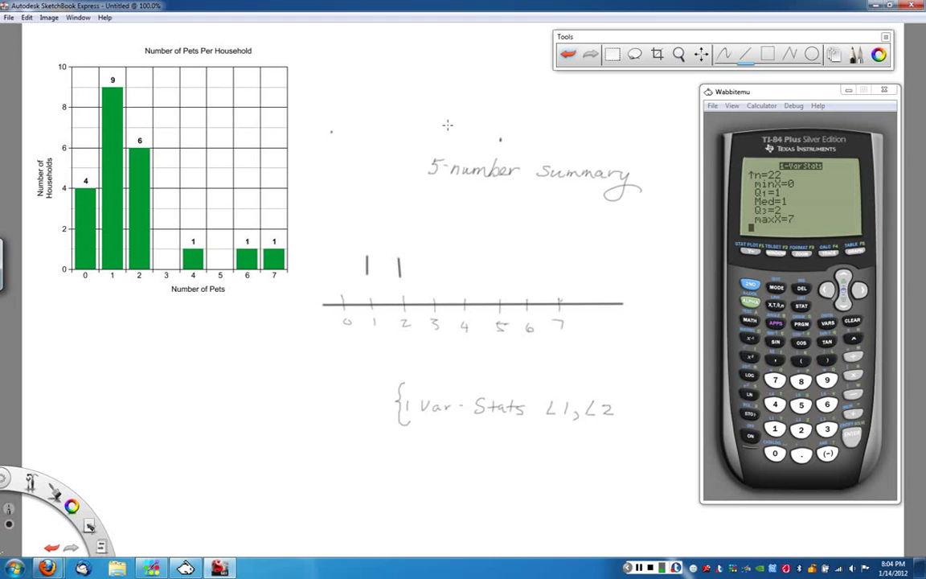
Handwrite Q1 = 1 and Q3 = 2 at the left with the pencil.
left_click(724, 54)
mouse_move(331, 131)
left_mouse_down()
mouse_move(328, 143)
mouse_move(338, 134)
mouse_move(343, 145)
mouse_move(361, 136)
left_mouse_up()
mouse_move(354, 140)
left_mouse_down()
mouse_move(371, 146)
mouse_move(329, 162)
mouse_move(364, 162)
left_mouse_up()
left_click_drag(369, 157, 376, 163)
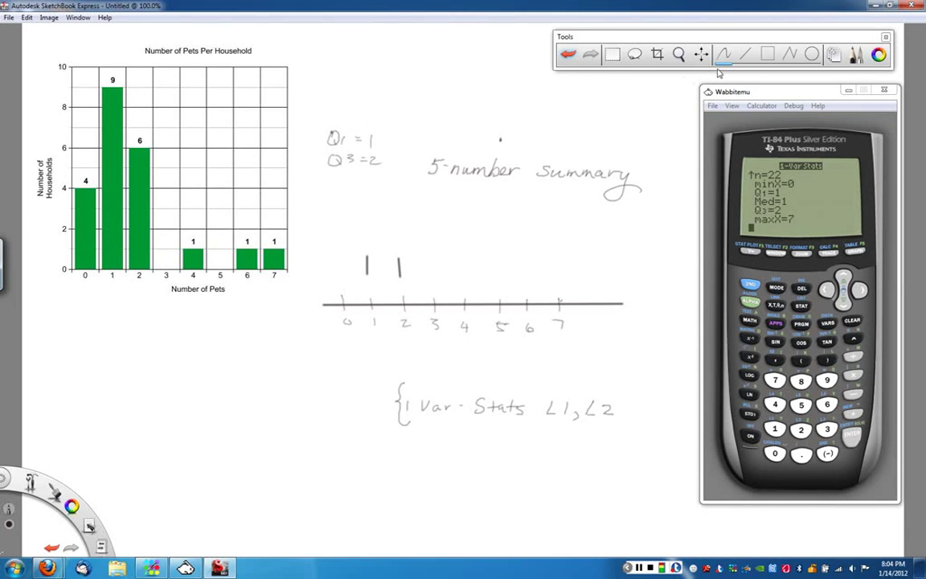
Join the two marks into a box spanning 1 to 2, then write Med = 1 below.
left_click(745, 54)
mouse_move(367, 257)
left_mouse_down()
mouse_move(399, 257)
mouse_move(399, 276)
left_mouse_up()
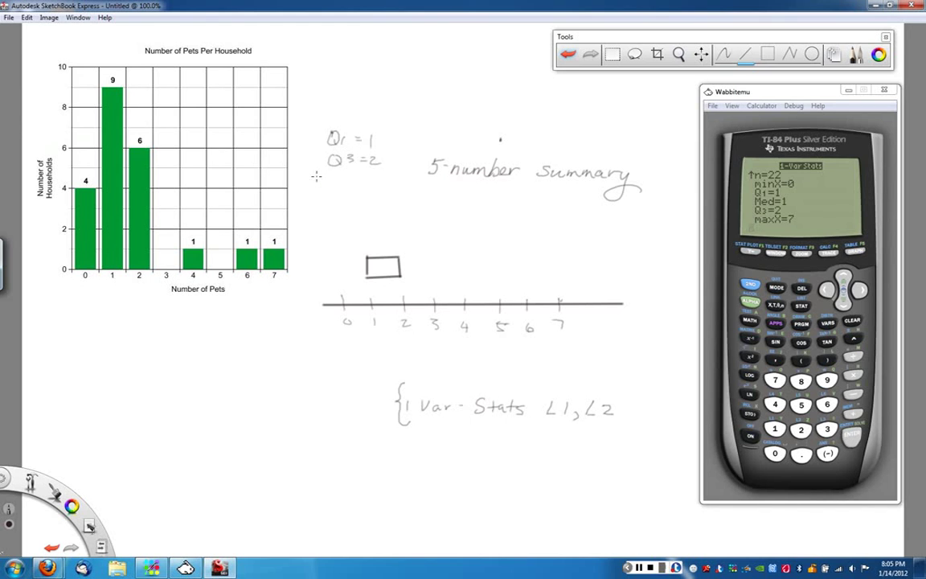
left_click(723, 54)
left_click_drag(320, 183, 369, 180)
left_click_drag(359, 186, 370, 186)
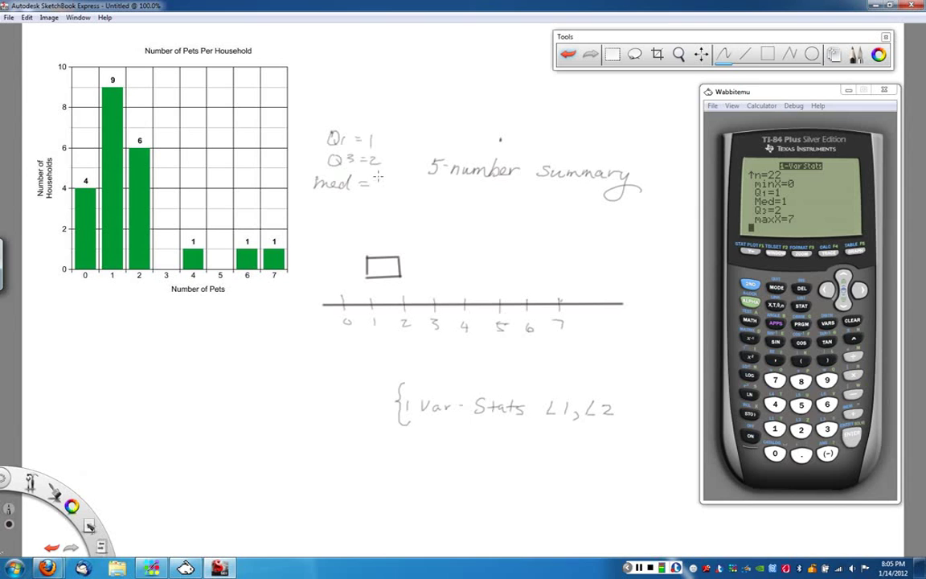
left_click_drag(376, 176, 376, 188)
Handwrite Min = 0 beneath Med = 1.
left_click(745, 55)
left_click(746, 56)
left_click_drag(325, 200, 327, 207)
left_click(724, 54)
left_click_drag(323, 211, 372, 205)
left_click_drag(361, 210, 372, 210)
left_click_drag(381, 205, 380, 205)
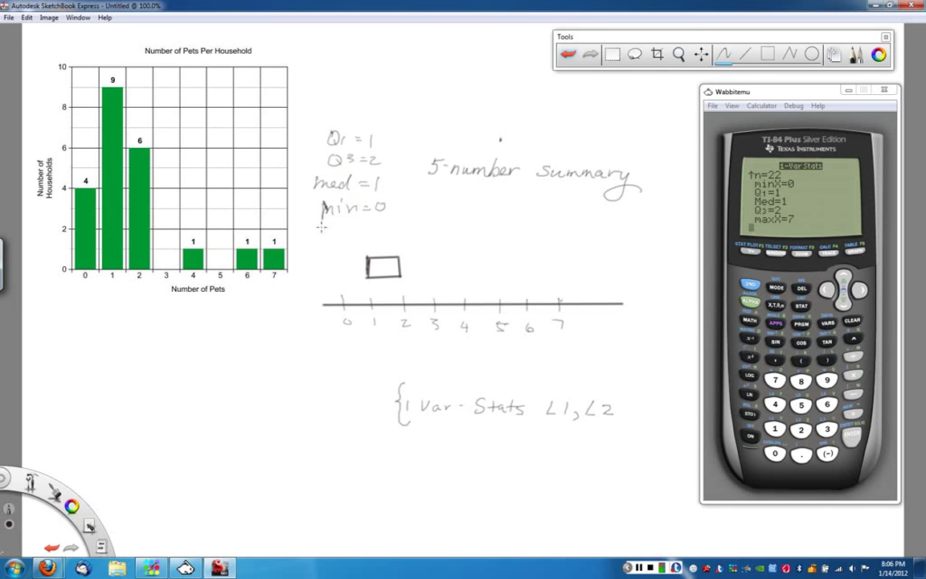
Write max = 7 under Min = 0.
mouse_move(321, 228)
left_mouse_down()
mouse_move(356, 232)
mouse_move(349, 231)
left_mouse_up()
left_click_drag(361, 224, 371, 229)
left_click_drag(378, 222, 383, 232)
Draw whiskers from the box left out to 0 and right out to 7.
left_click(746, 54)
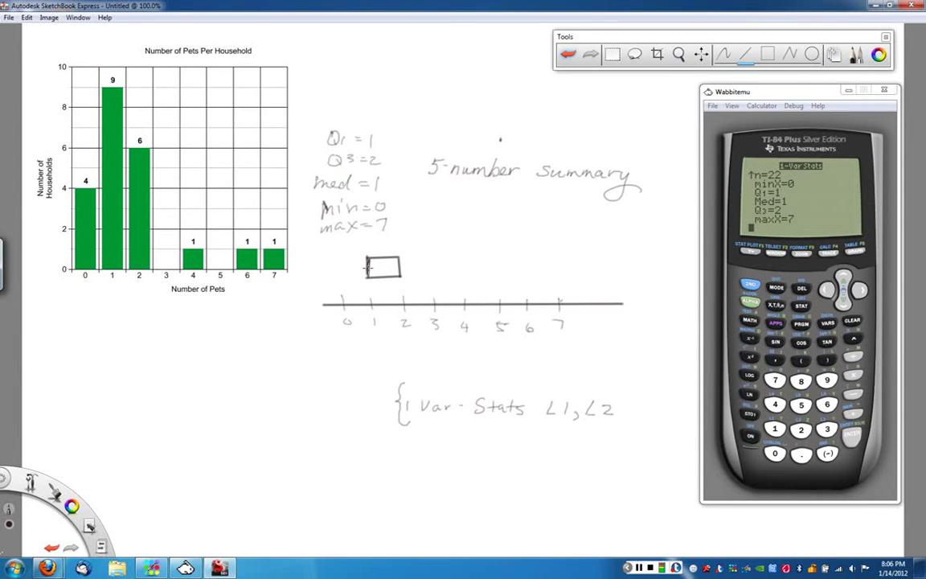
left_click_drag(367, 268, 339, 270)
left_click_drag(400, 268, 555, 264)
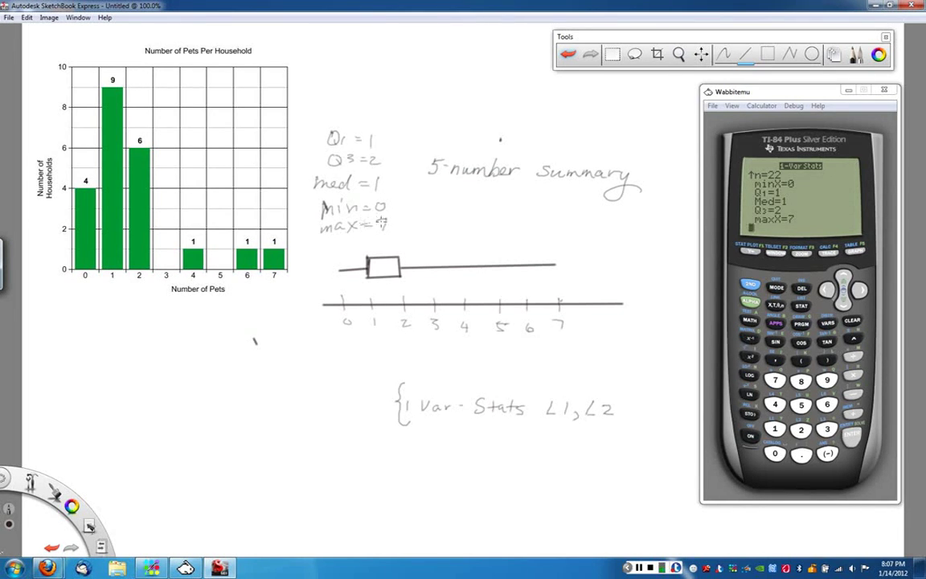
Reopen Wabbitemu's list editor via STAT > 1:Edit showing the L1 and L2 pet data.
left_click(806, 307)
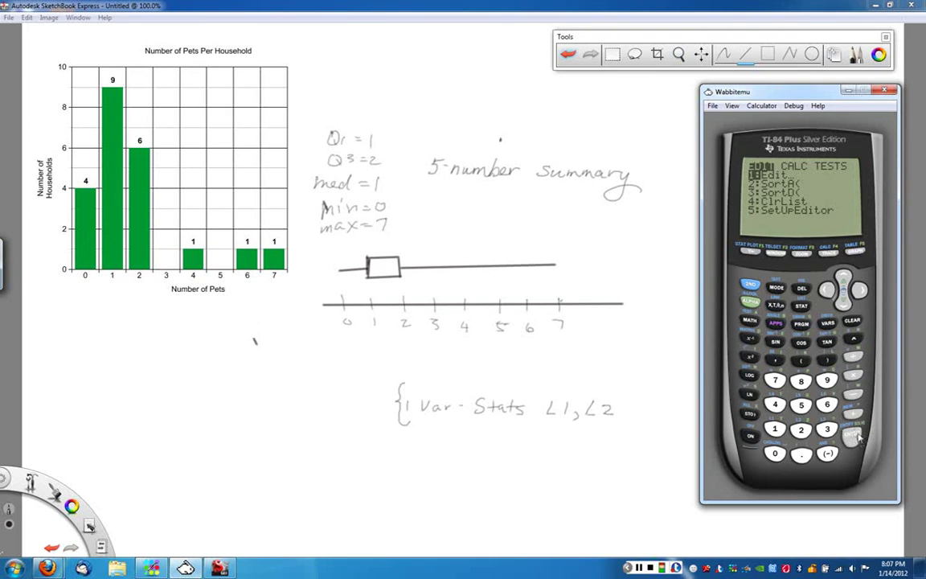
key("Return")
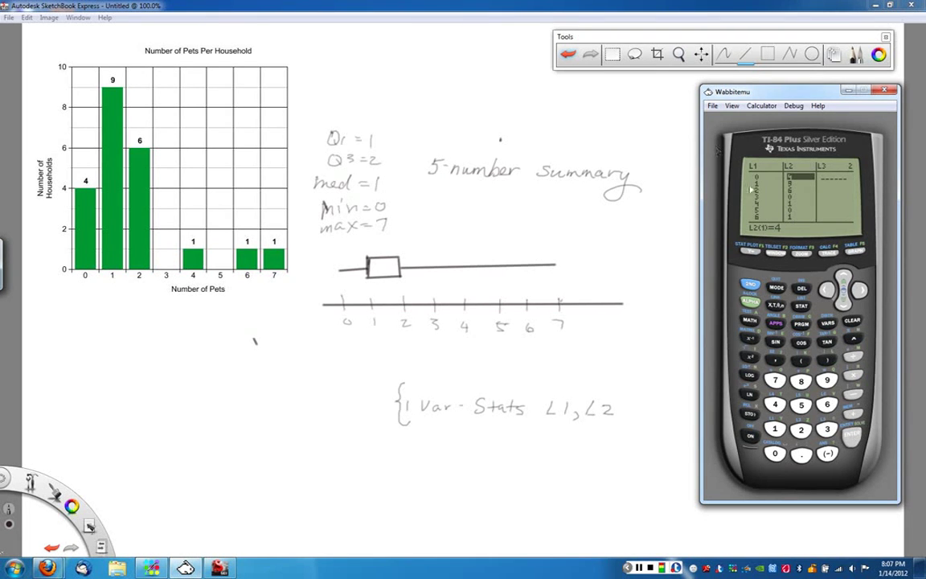